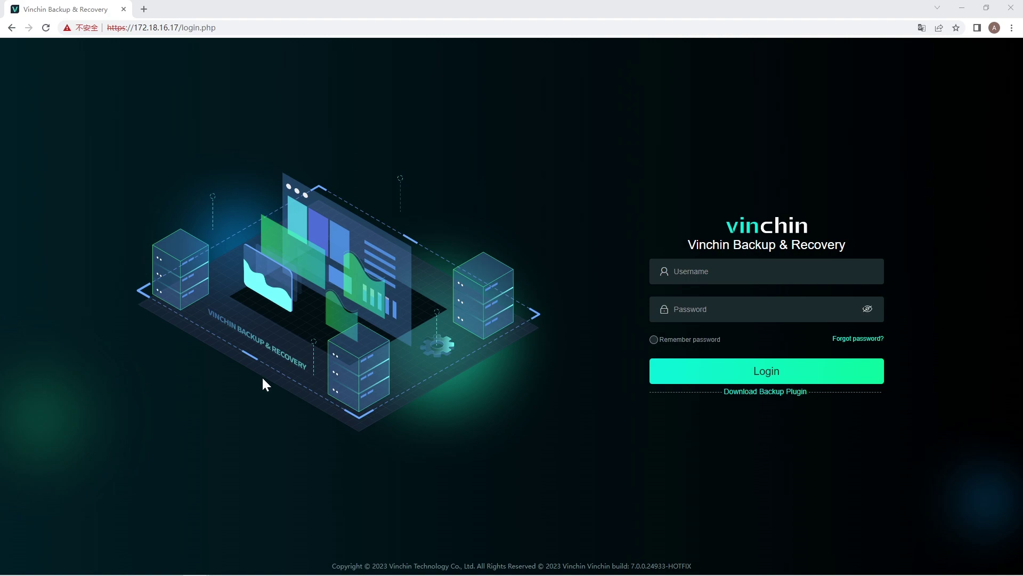
# Enter the admin user name and the account password on the login page
pyautogui.click(709, 271)
pyautogui.write('admin')
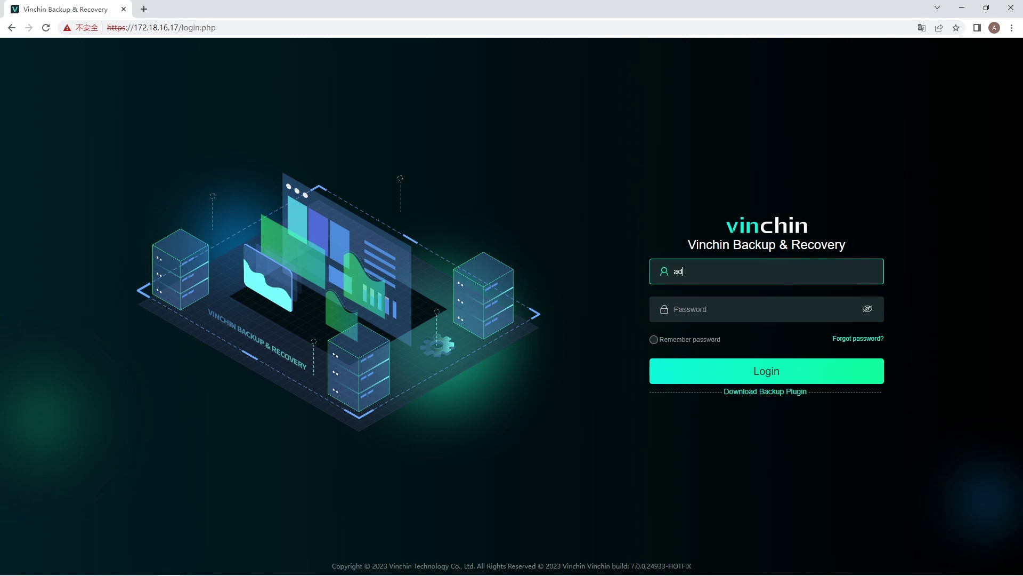
pyautogui.click(709, 309)
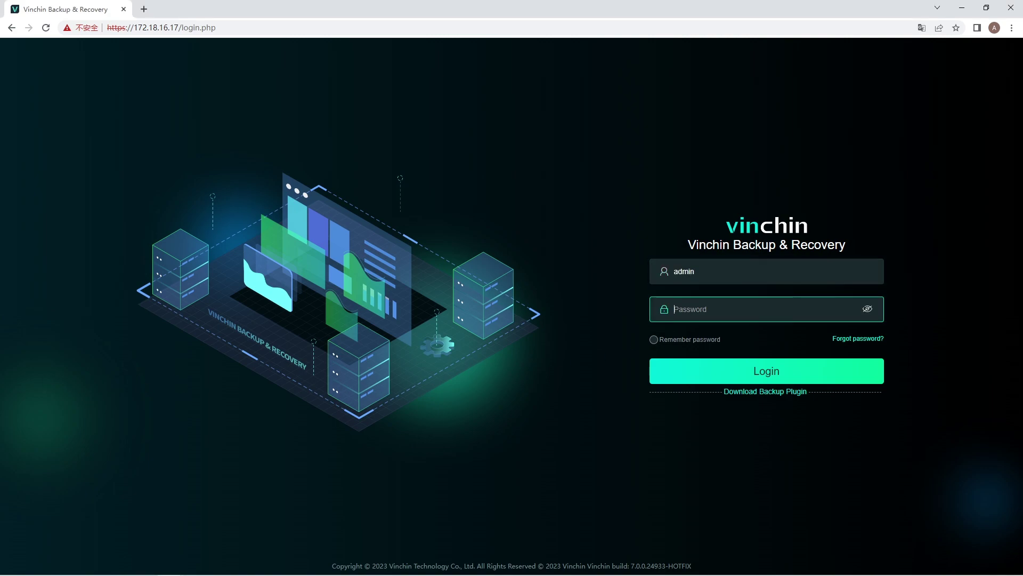
pyautogui.write('******')
# Submit the login and start a new File Backup job under Physical Backup
pyautogui.press('Return')
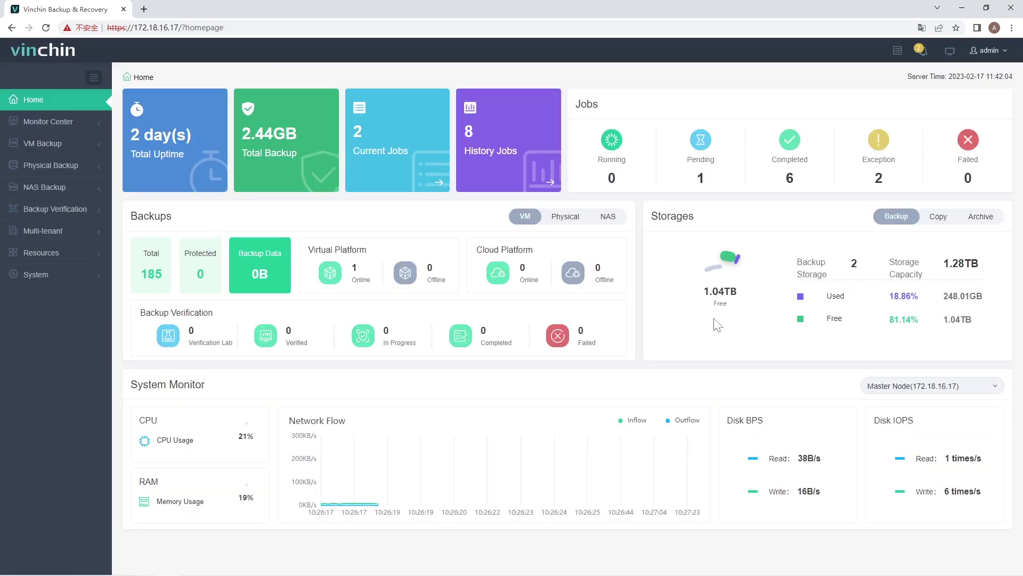
pyautogui.click(55, 165)
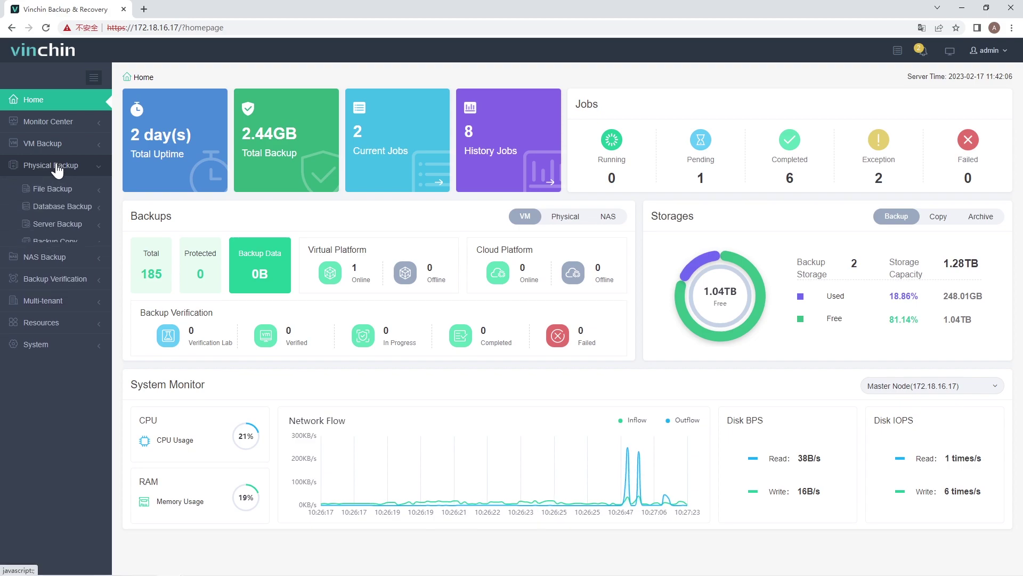
pyautogui.click(58, 189)
pyautogui.click(53, 208)
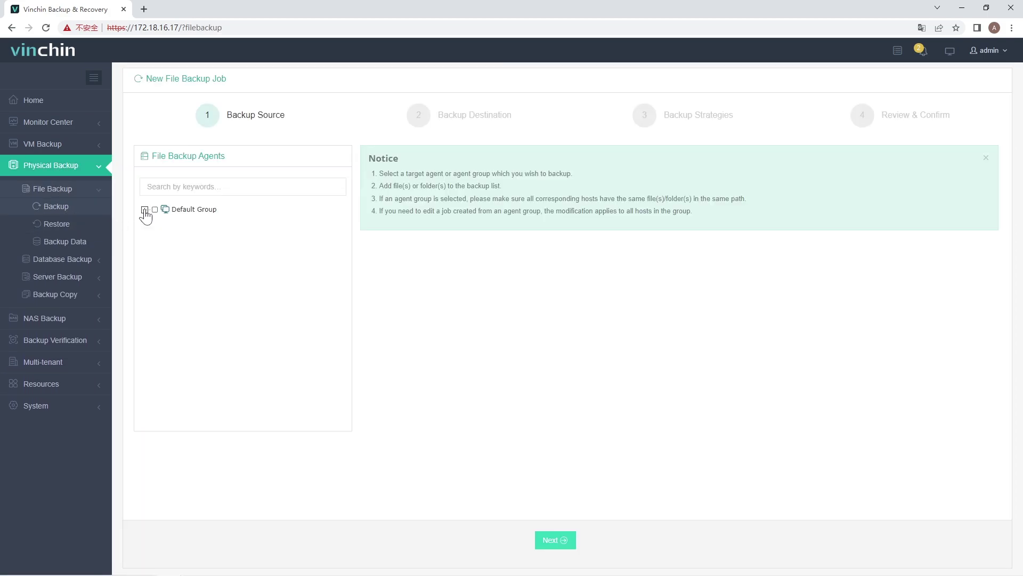
# Expand Default Group and select both of its agents as backup sources
pyautogui.click(144, 210)
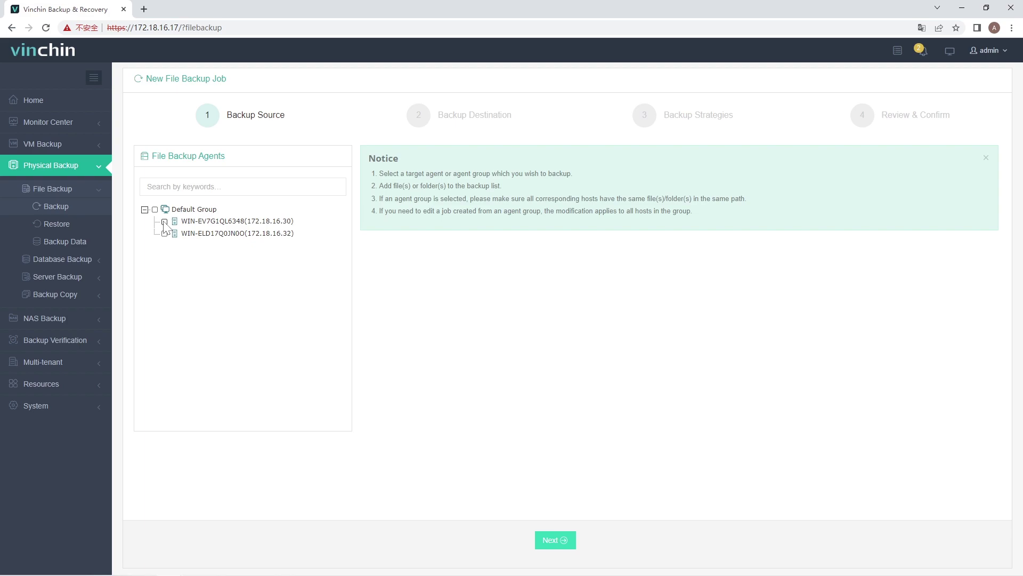
pyautogui.click(164, 222)
pyautogui.click(166, 234)
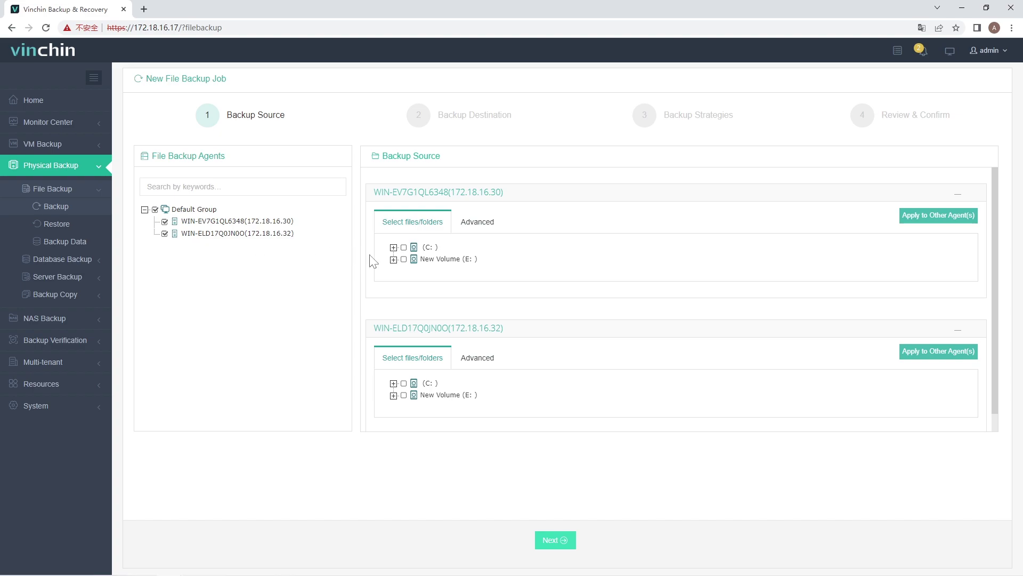
# Check the entire New Volume (E:) drive on the first and second agents
pyautogui.click(393, 260)
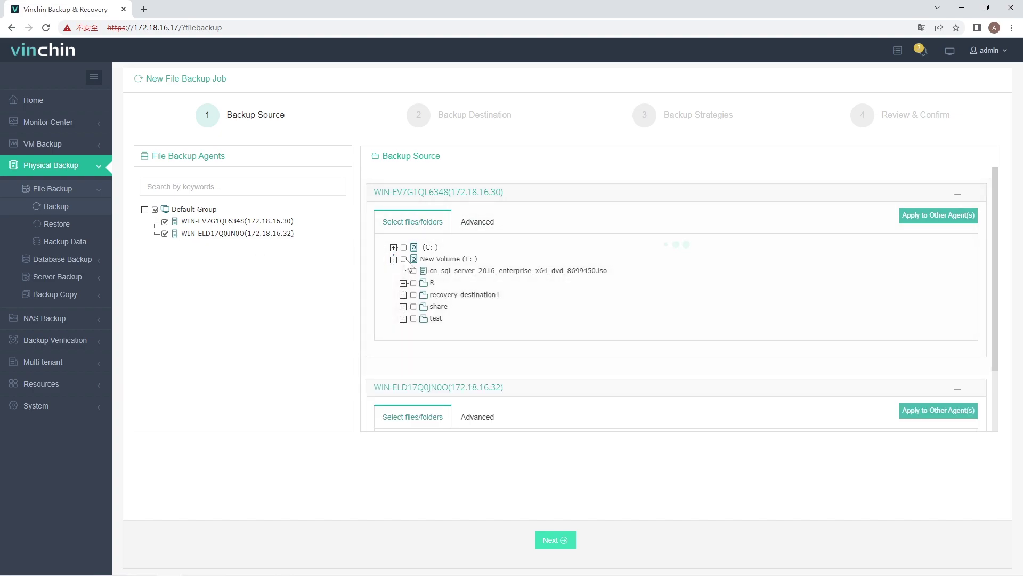
pyautogui.click(404, 260)
pyautogui.scroll(-2, 415, 347)
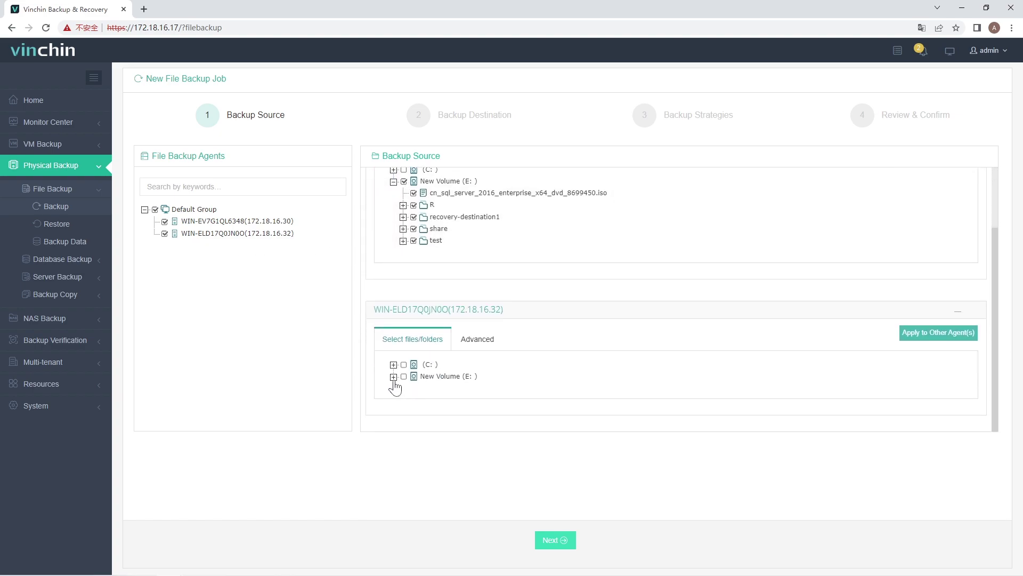
pyautogui.click(393, 377)
pyautogui.click(403, 400)
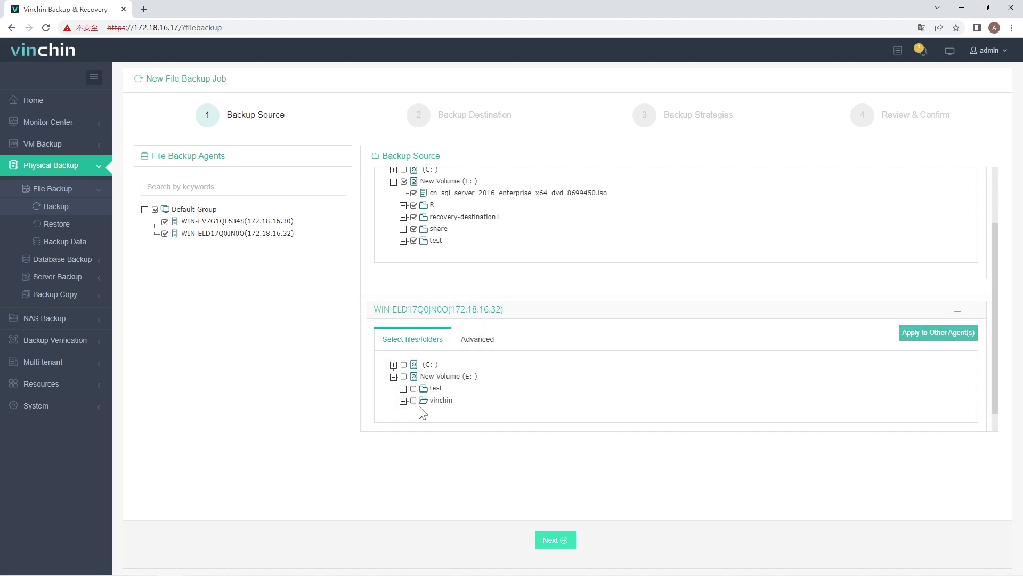
pyautogui.click(403, 377)
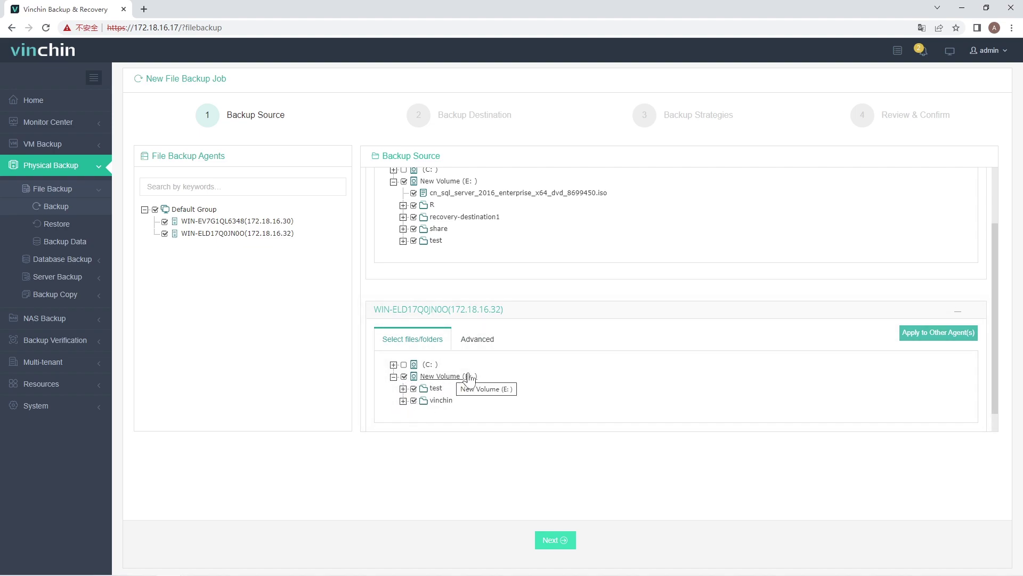
pyautogui.scroll(1, 497, 361)
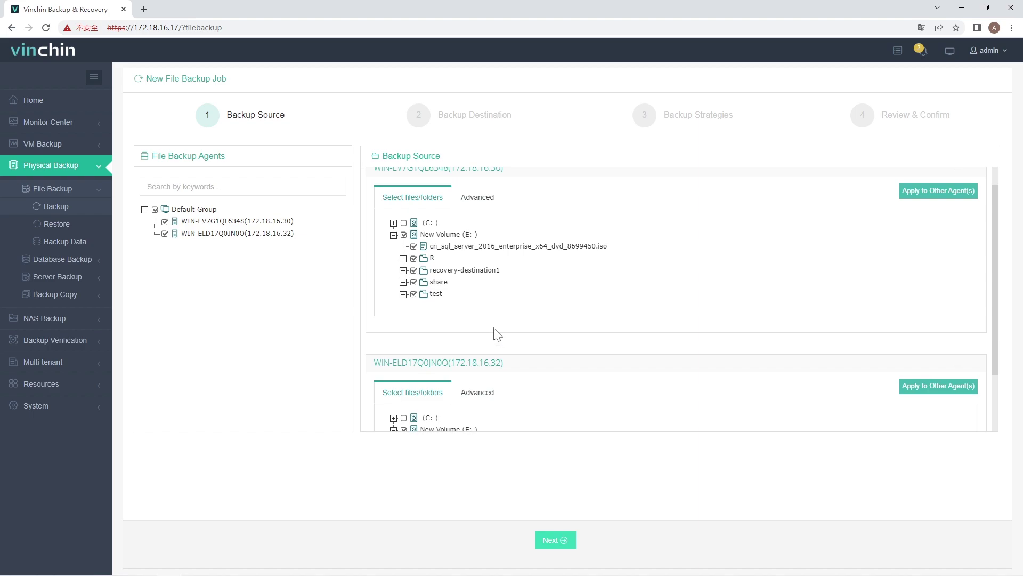
# Add an Inclusion wildcard filter of *.docx on the first agent's Advanced tab
pyautogui.click(479, 205)
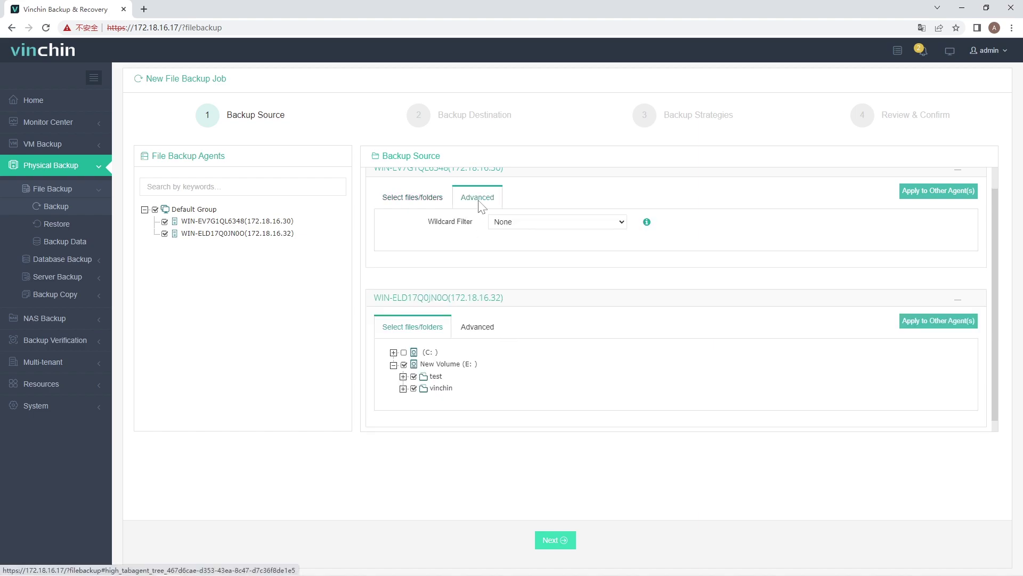
pyautogui.click(524, 222)
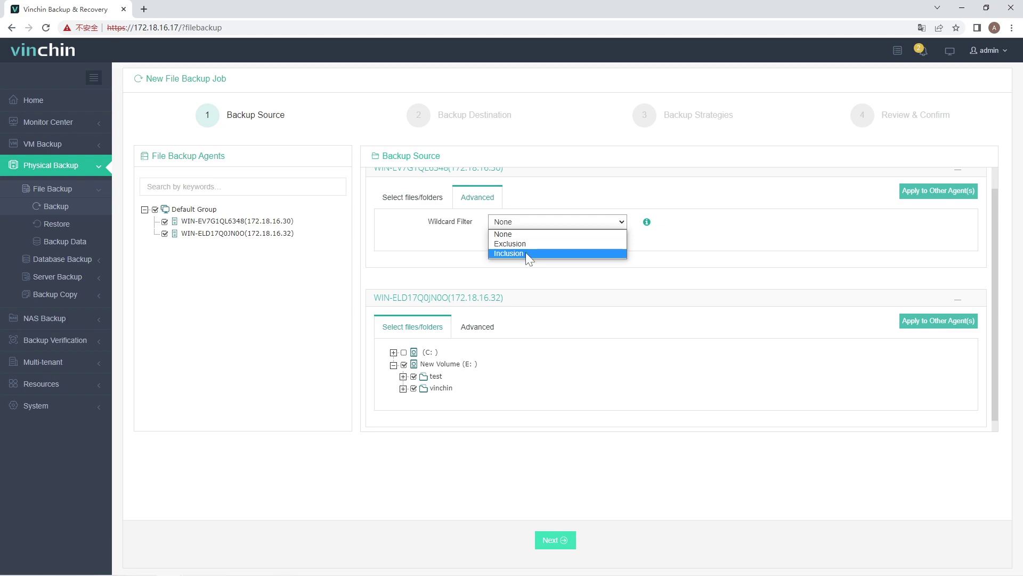
pyautogui.click(655, 243)
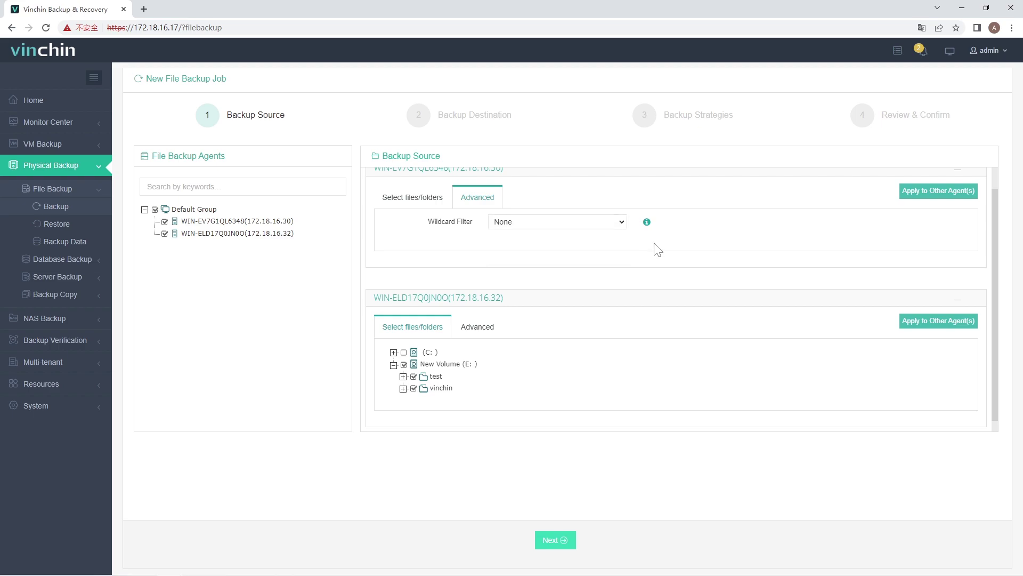
pyautogui.click(577, 224)
pyautogui.click(538, 253)
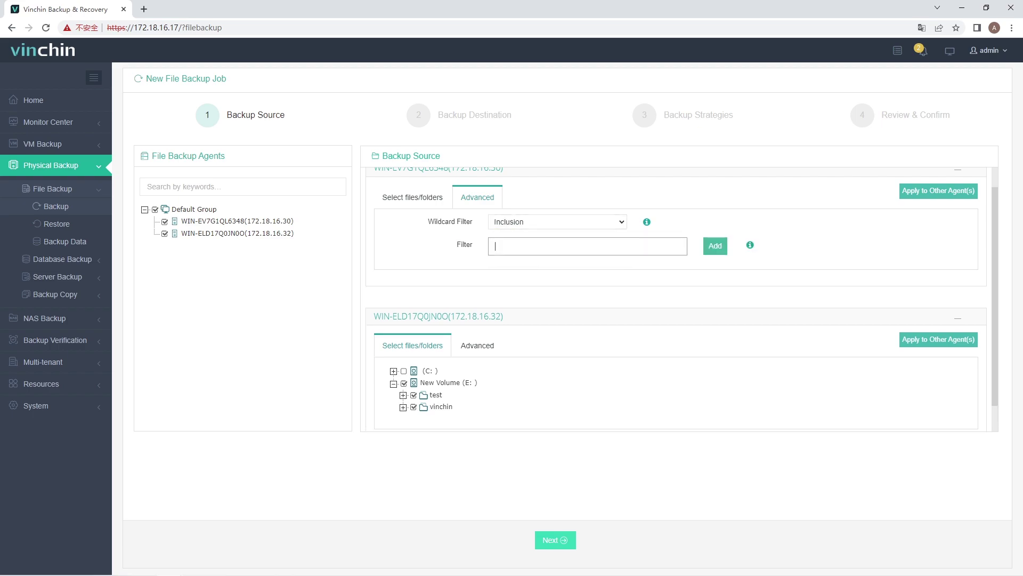
pyautogui.write('*.docx')
pyautogui.click(715, 246)
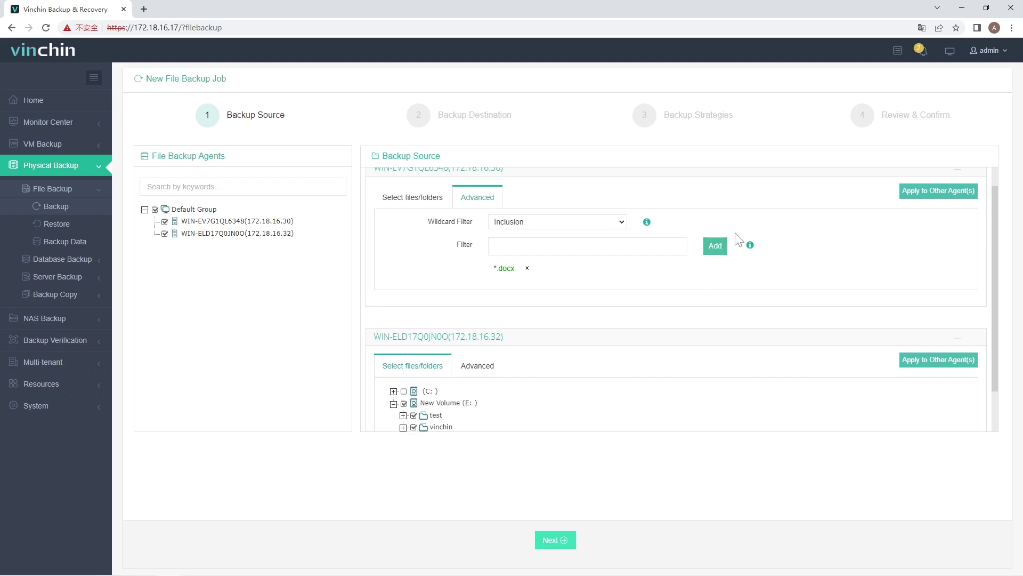
pyautogui.moveTo(749, 248)
# Apply the *.docx filter to the second agent and verify its filter settings
pyautogui.scroll(-1, 612, 294)
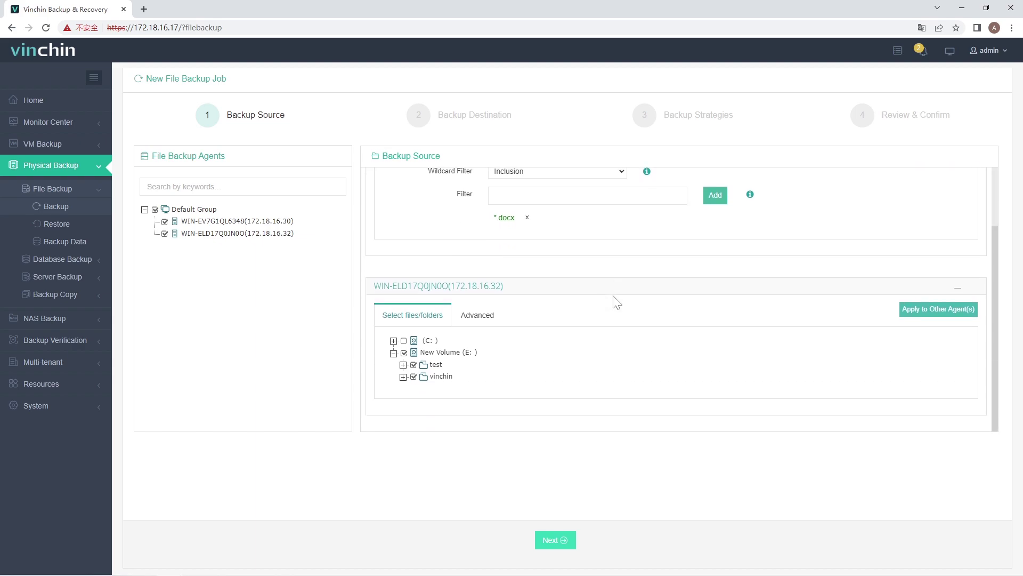
pyautogui.scroll(1, 671, 272)
pyautogui.click(933, 198)
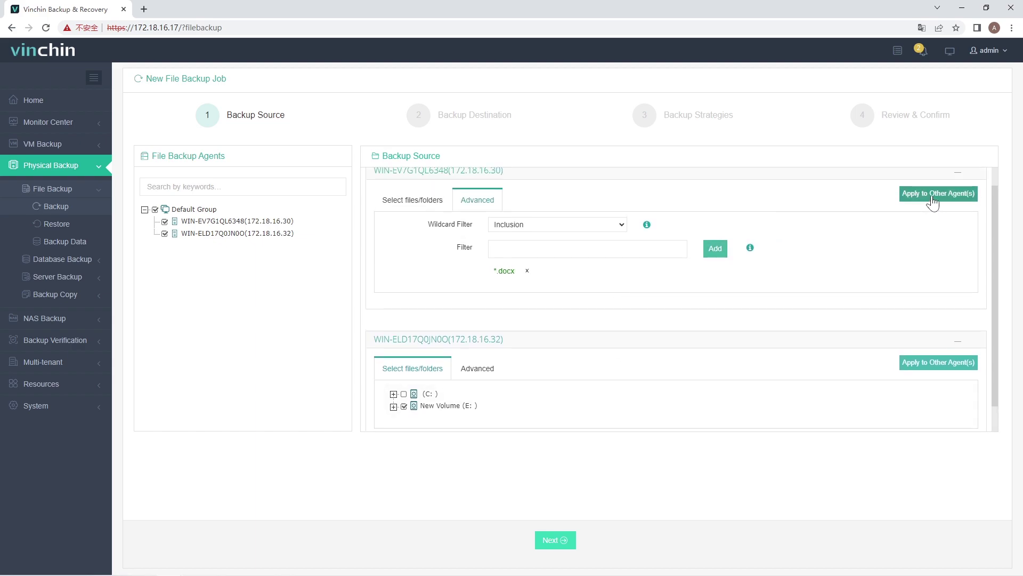
pyautogui.scroll(-1, 520, 366)
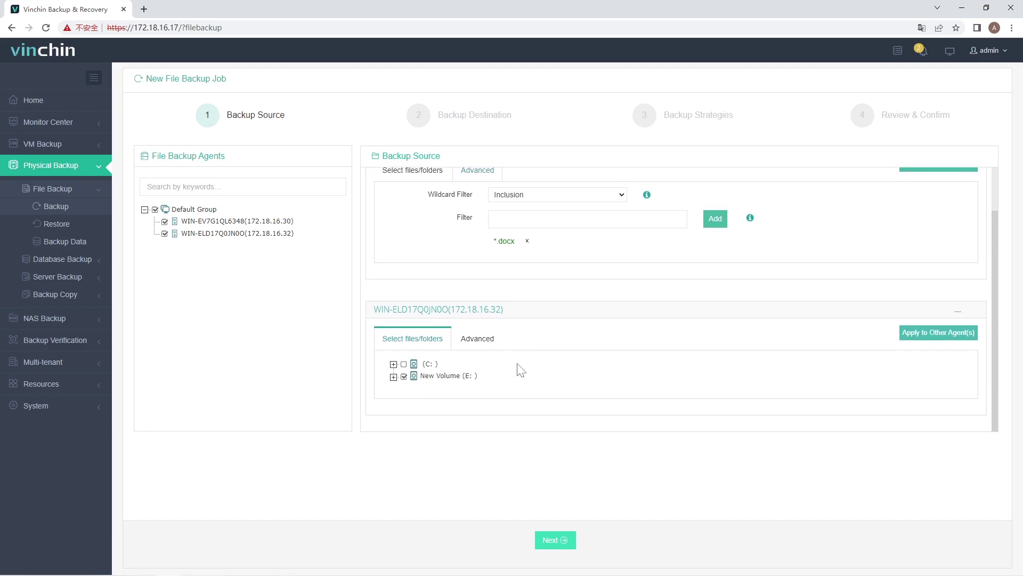
pyautogui.click(485, 340)
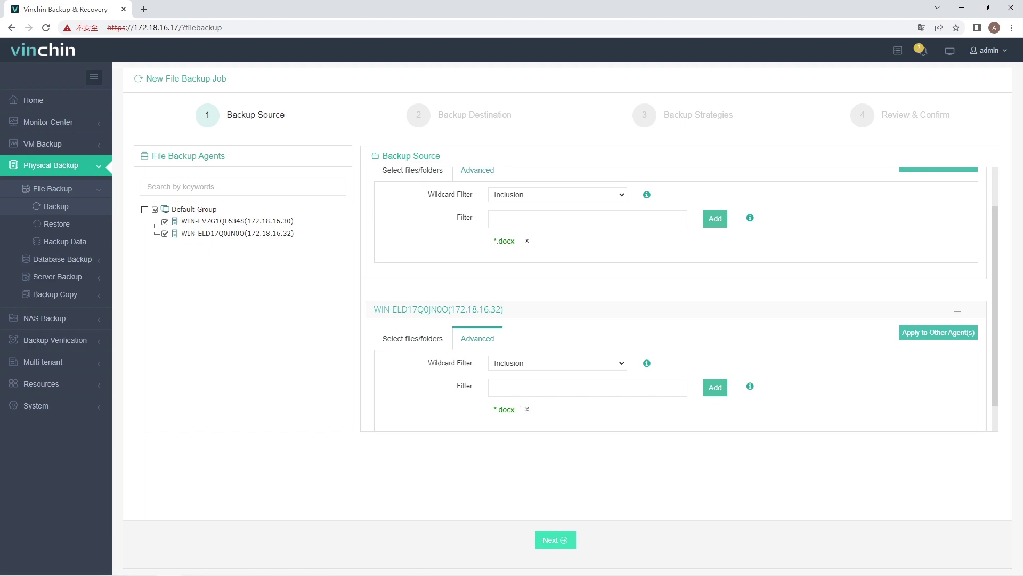
pyautogui.scroll(2, 624, 335)
pyautogui.scroll(-2, 635, 337)
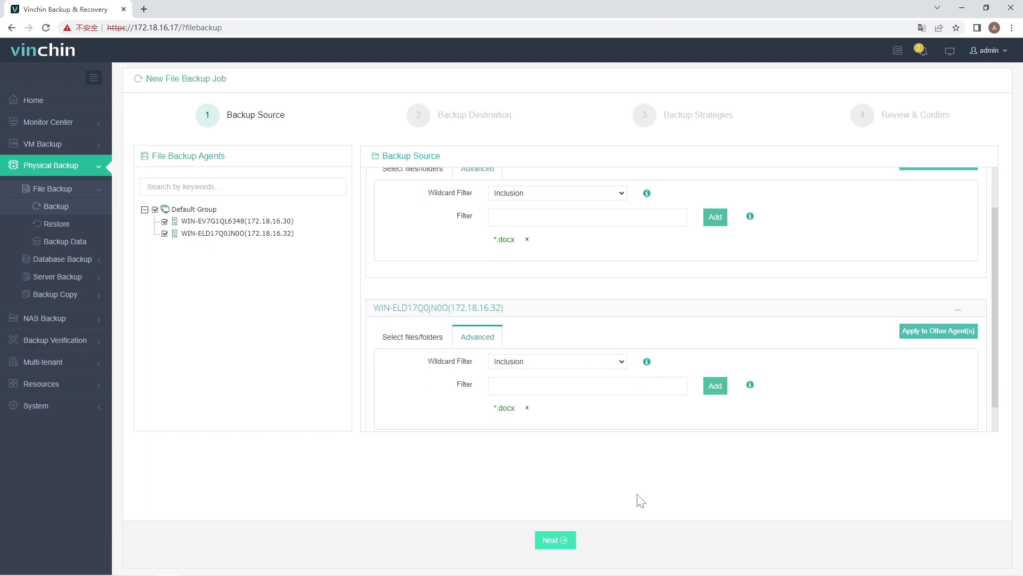
# Accept the default localhost.localdomain node and CIFS Share1 storage as the backup target
pyautogui.click(553, 540)
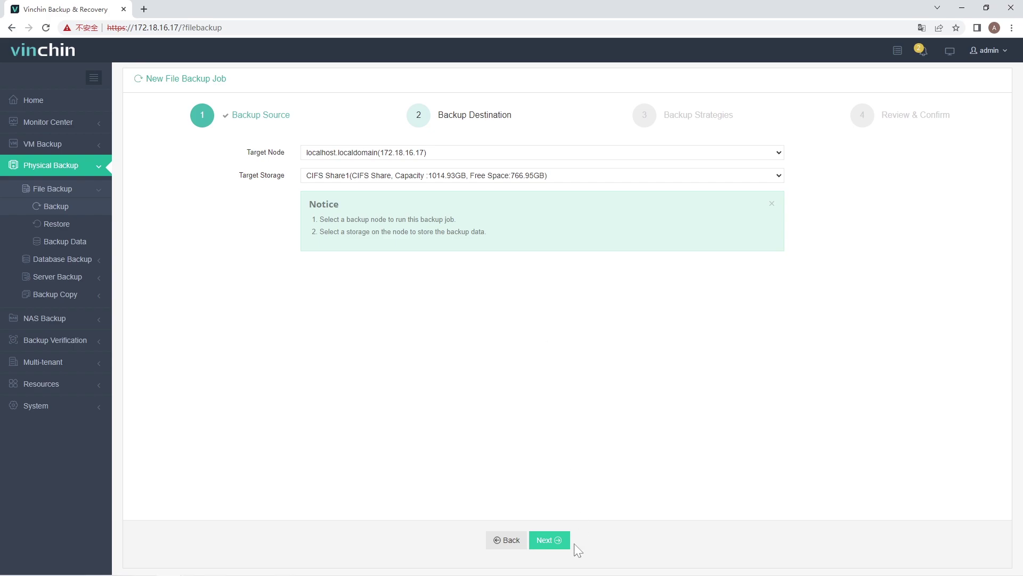
pyautogui.click(557, 541)
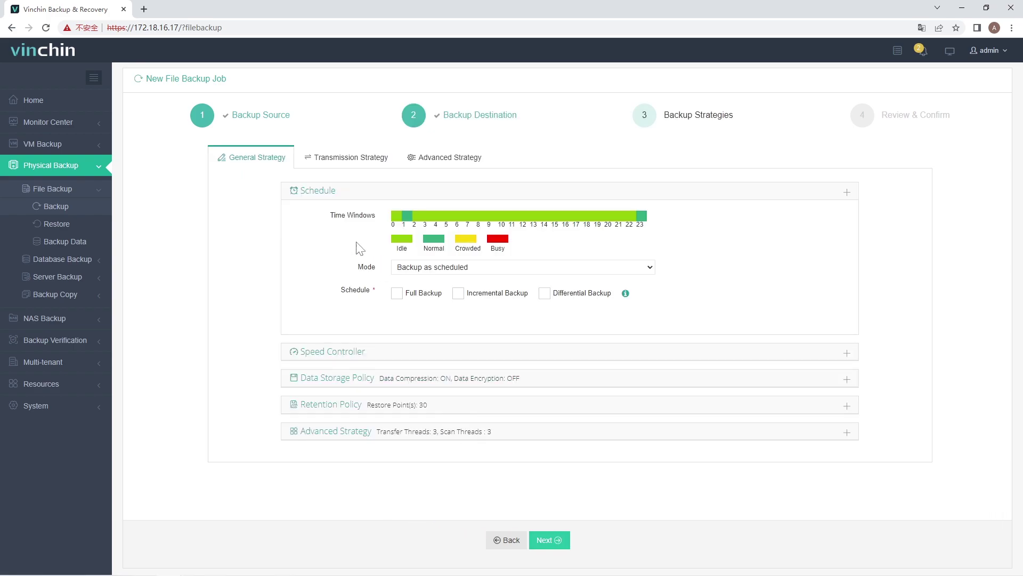
# Schedule only Full Backup weekly on Friday at 10:46:00, with incremental and differential unchecked
pyautogui.click(454, 270)
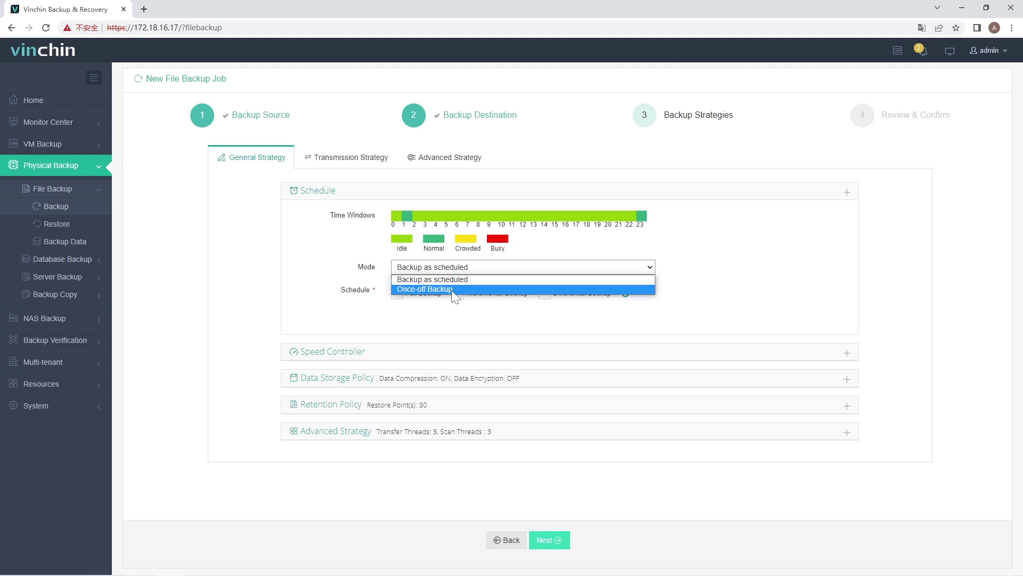
pyautogui.click(701, 284)
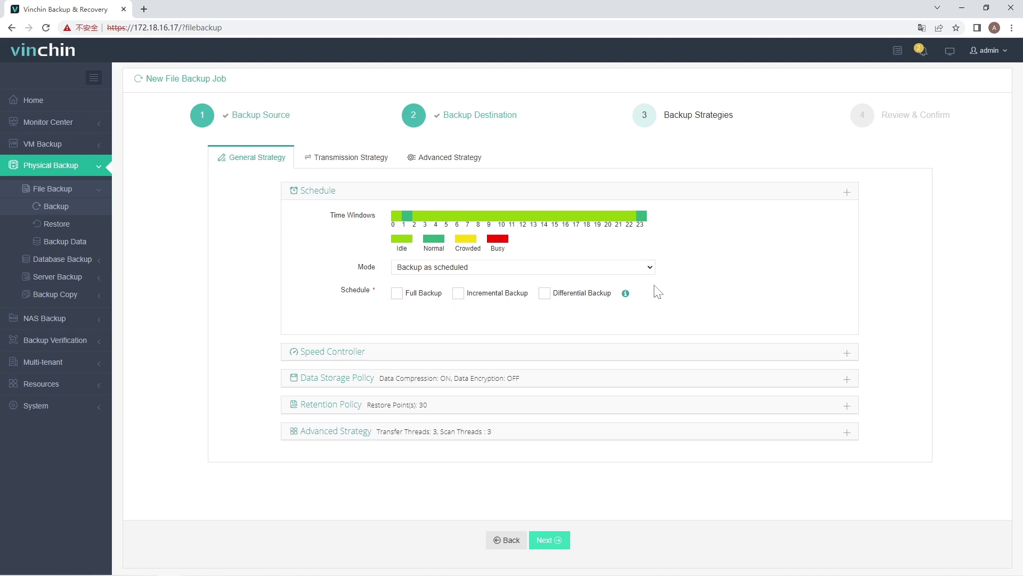
pyautogui.click(396, 293)
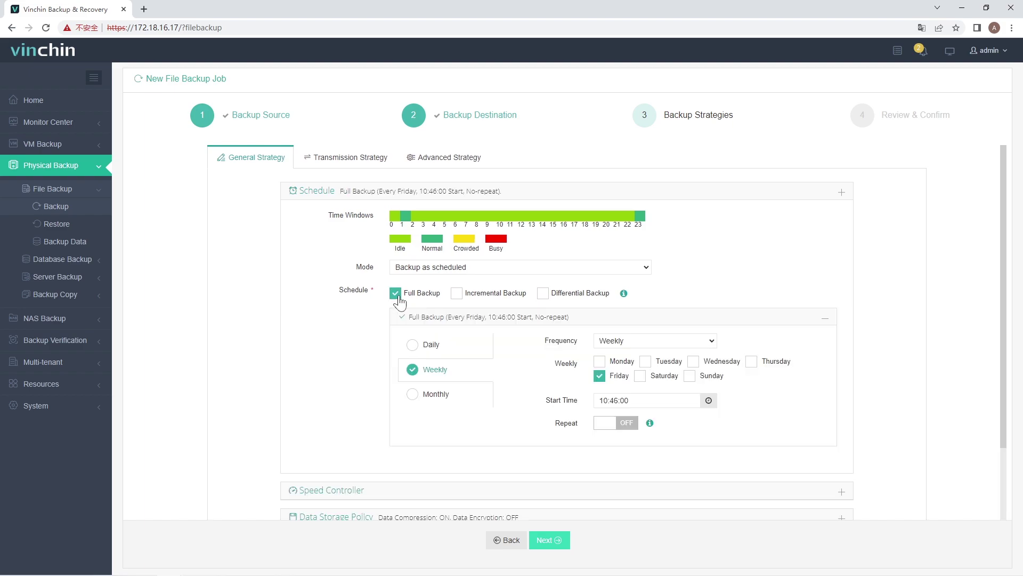
pyautogui.click(457, 293)
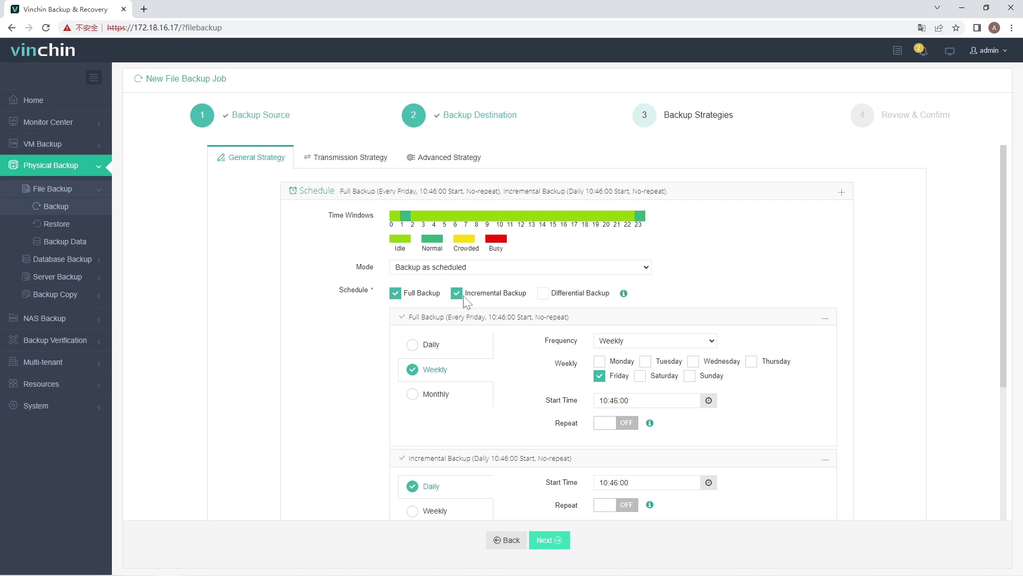
pyautogui.click(457, 293)
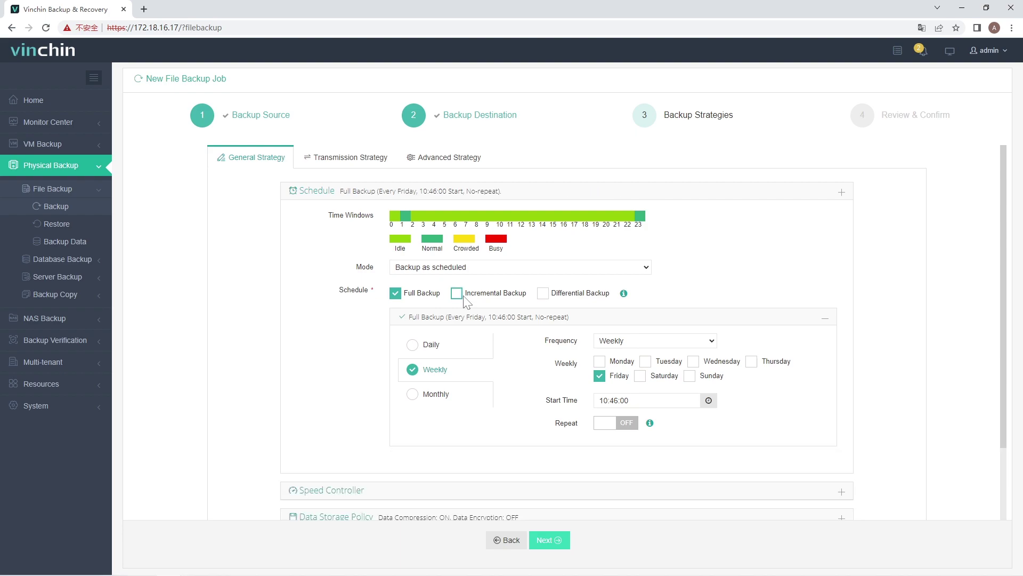
pyautogui.click(543, 294)
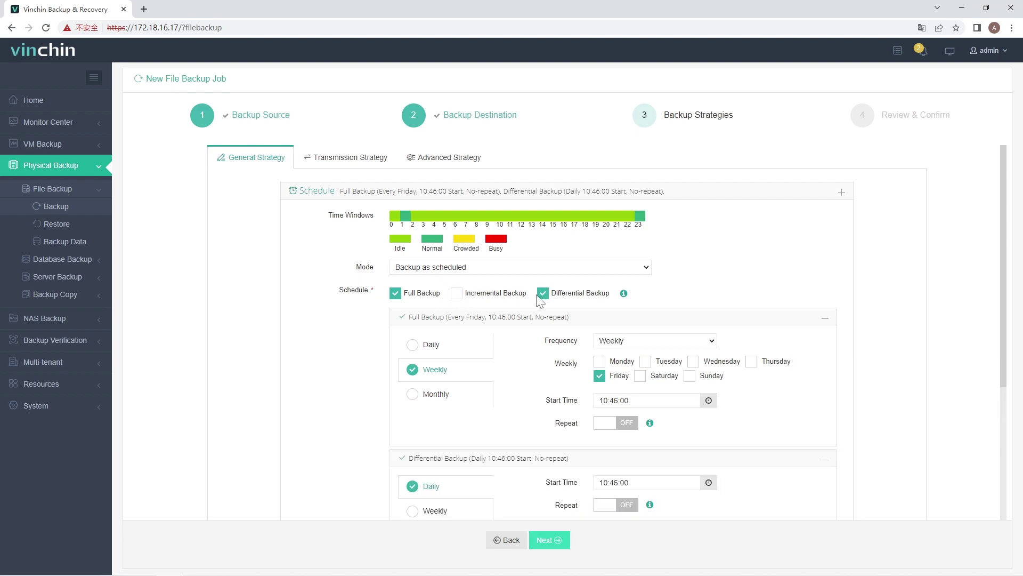
pyautogui.click(543, 293)
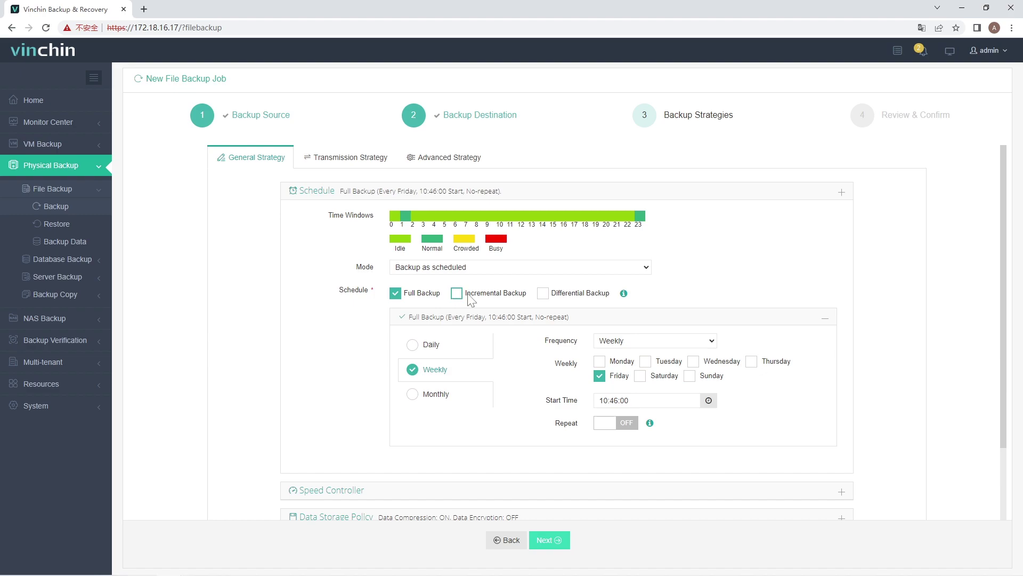
pyautogui.scroll(-1, 462, 299)
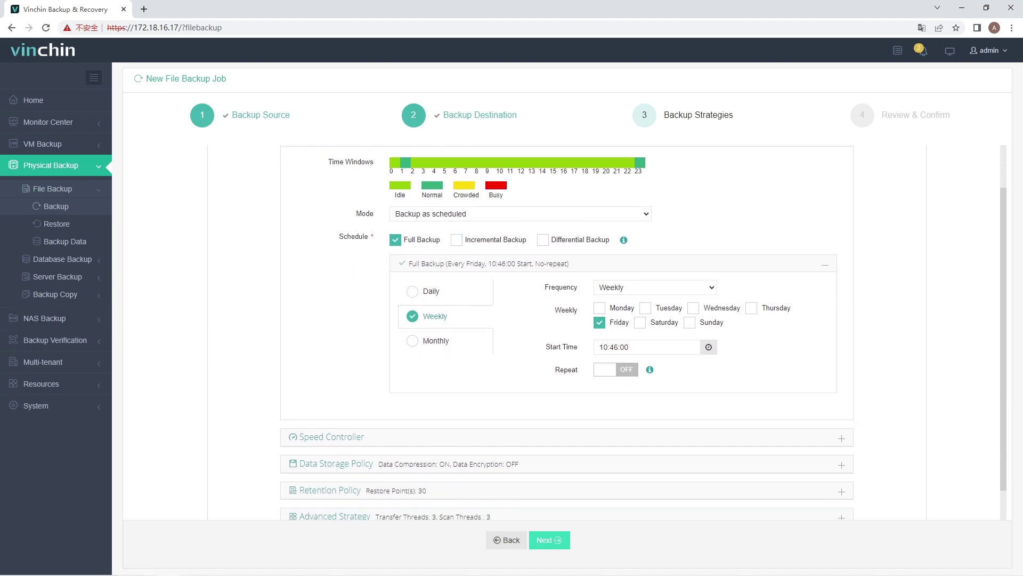
# Expand Speed Controller and begin an As Scheduled speed limit policy
pyautogui.click(341, 437)
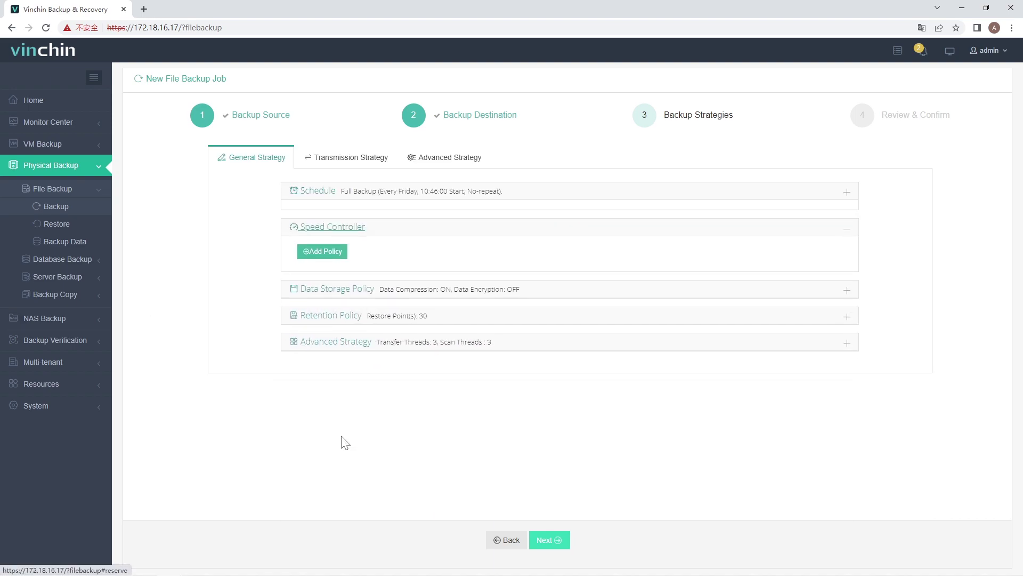
pyautogui.click(335, 243)
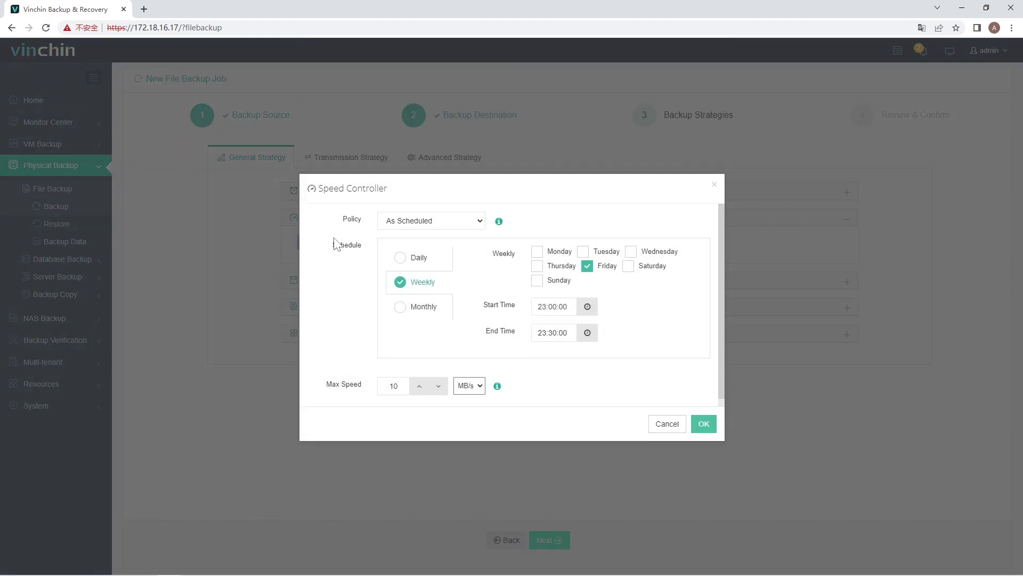
pyautogui.click(423, 222)
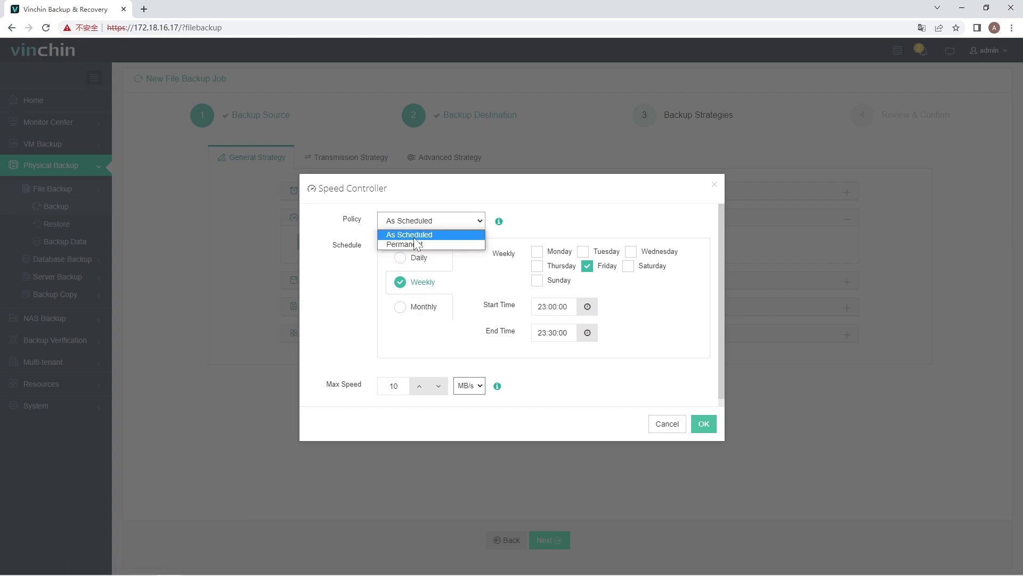
pyautogui.click(351, 335)
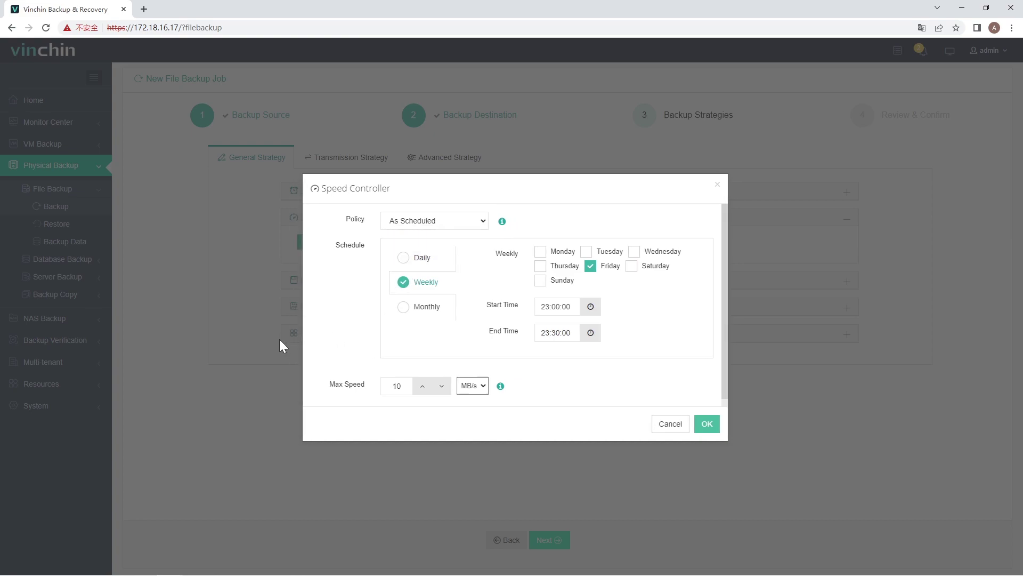
# Discard the speed policy and switch Data Encryption on under Data Storage Policy
pyautogui.click(667, 424)
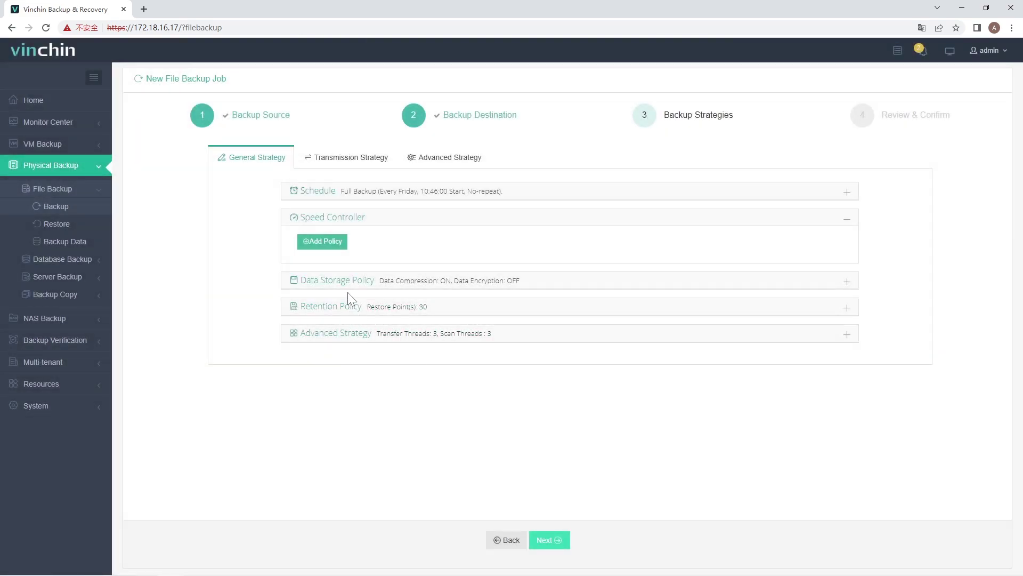
pyautogui.click(346, 283)
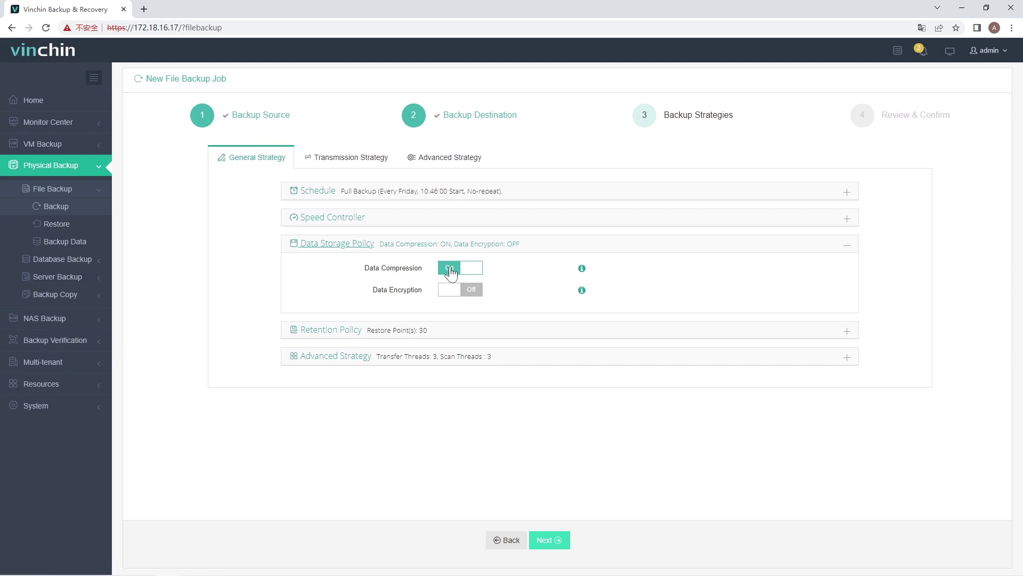
pyautogui.click(454, 289)
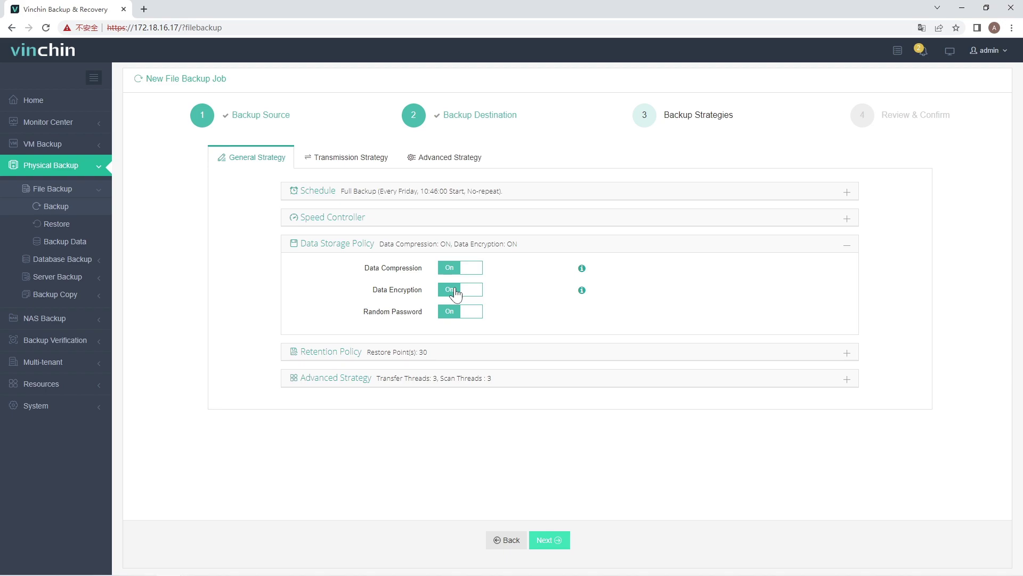
# Keep retention at 30 restore points and review the transfer and scan thread settings
pyautogui.click(338, 352)
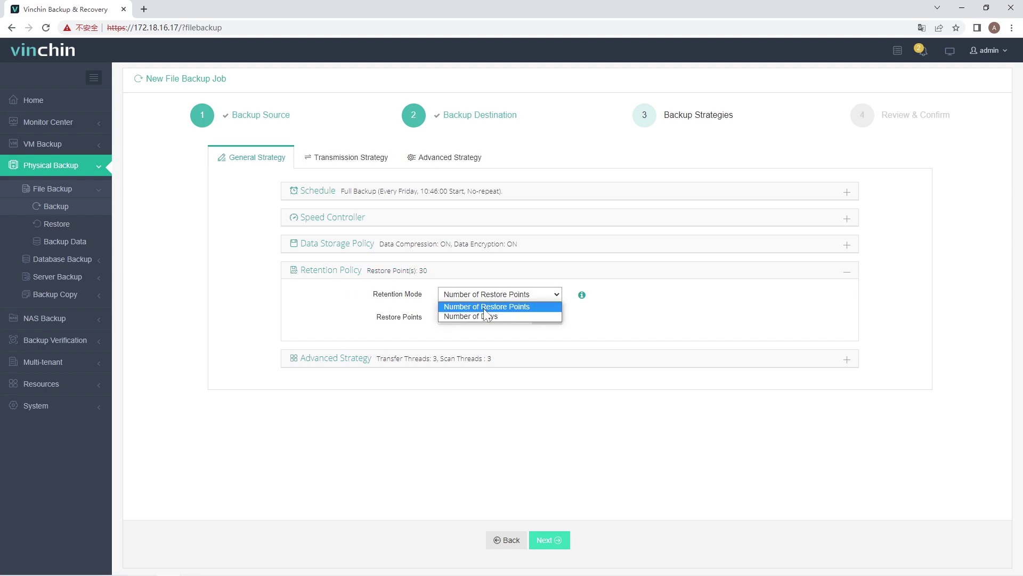
pyautogui.click(462, 338)
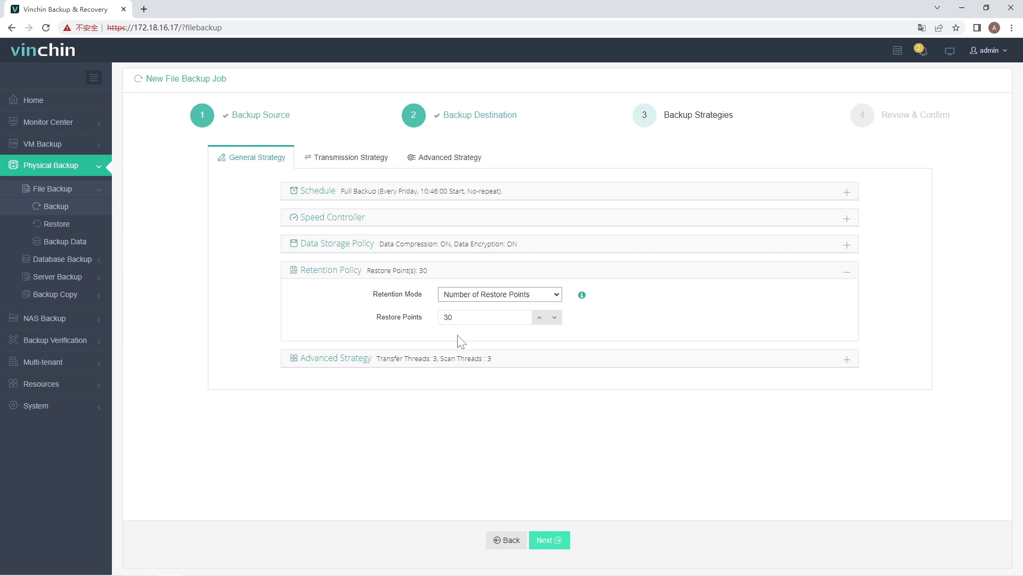
pyautogui.click(414, 362)
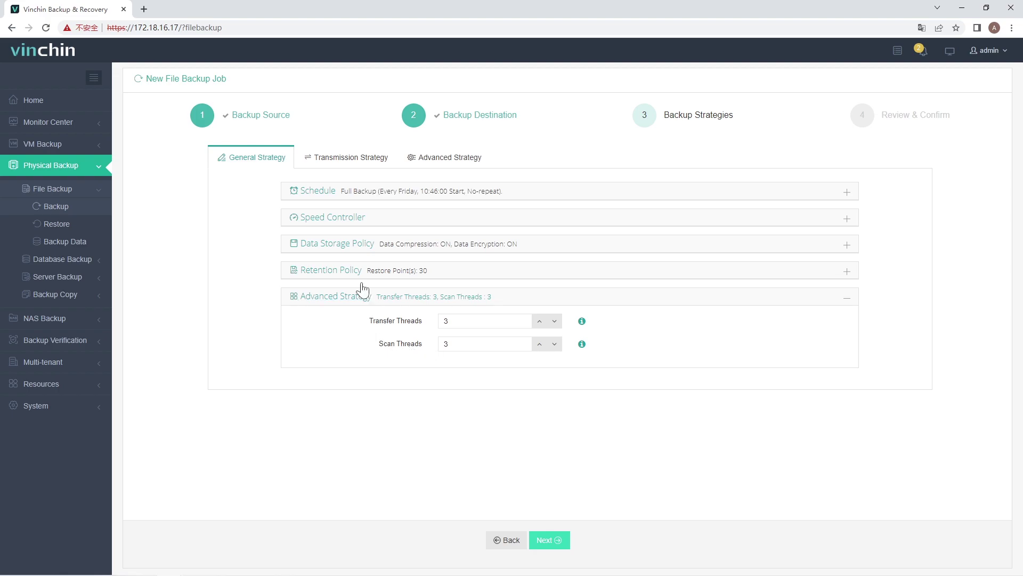
# Turn on Encrypted Transfer, keeping the 172.18.16.17:22711 transmission network
pyautogui.click(341, 300)
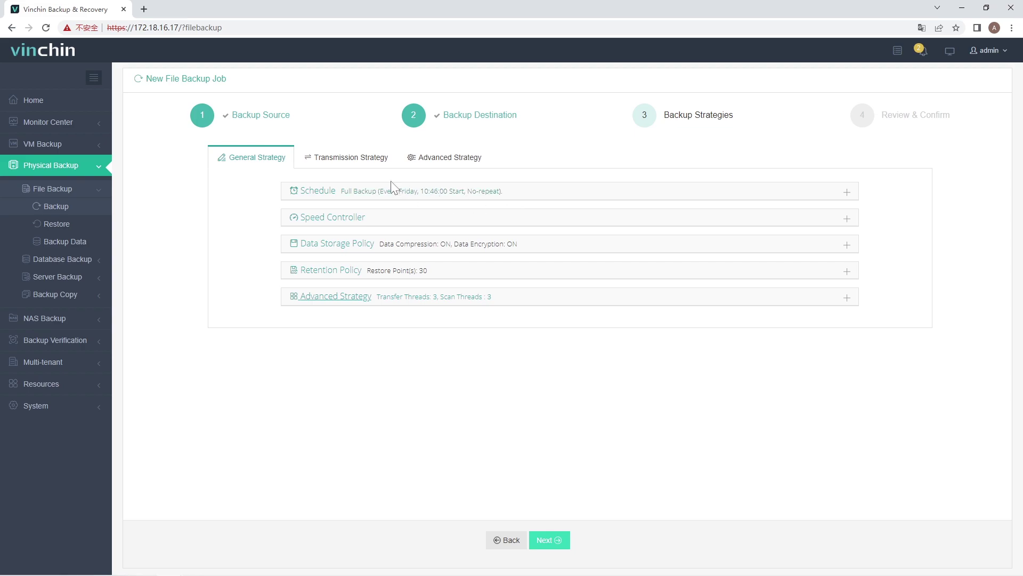
pyautogui.click(381, 168)
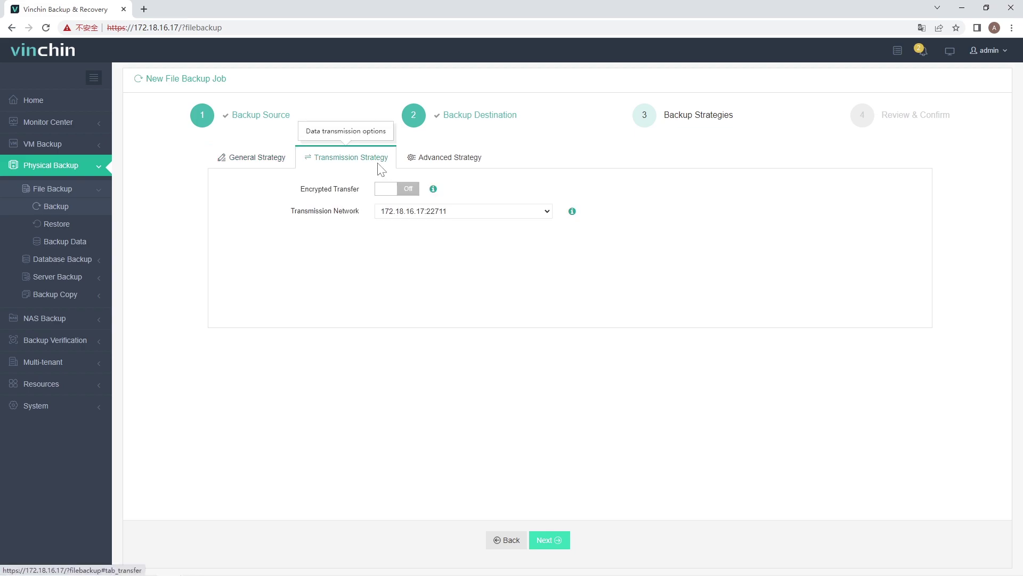
pyautogui.click(386, 190)
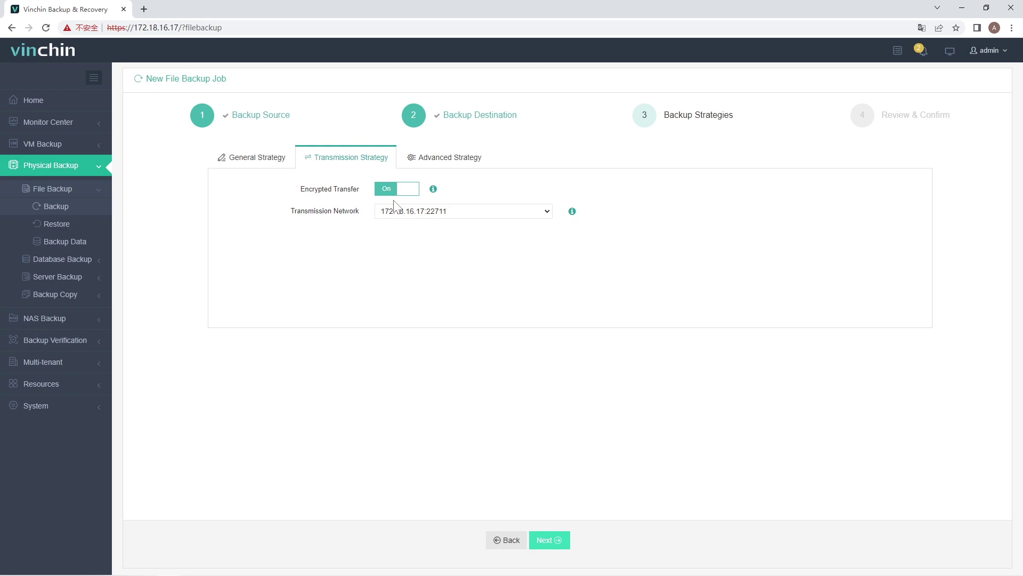
pyautogui.click(404, 215)
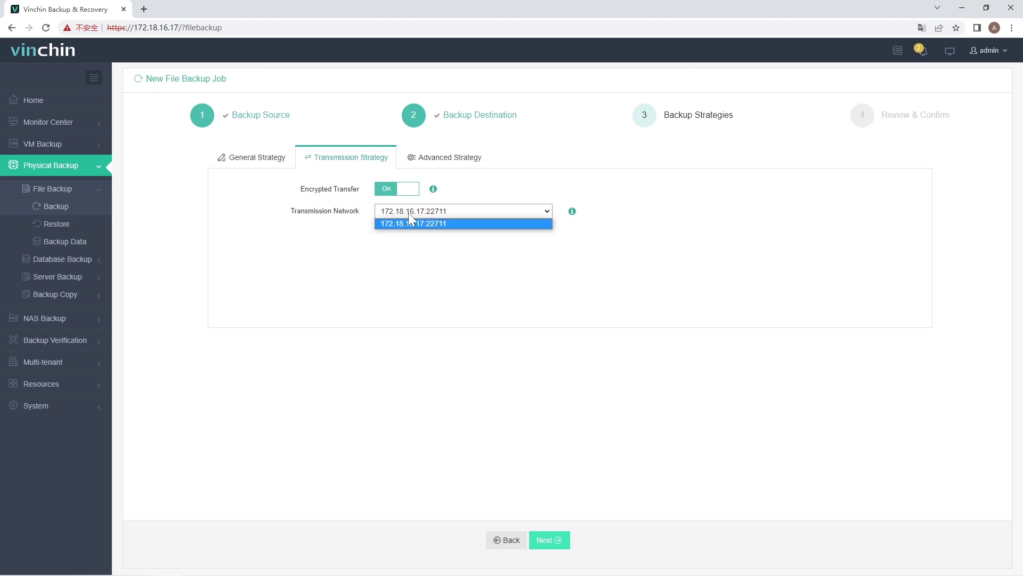
pyautogui.click(408, 213)
# Switch Snapshot off in the Advanced Strategy settings
pyautogui.click(448, 158)
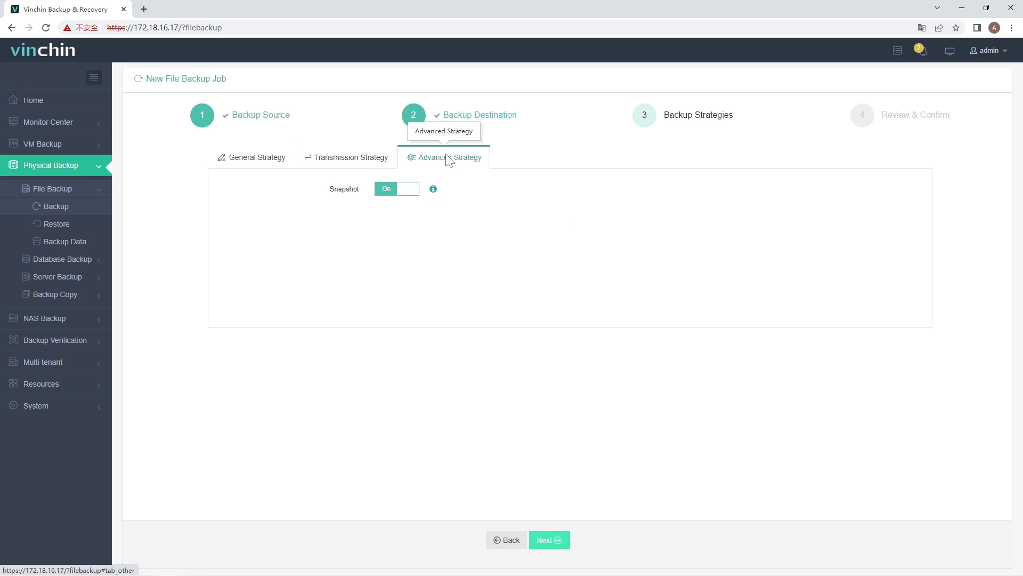
pyautogui.click(393, 193)
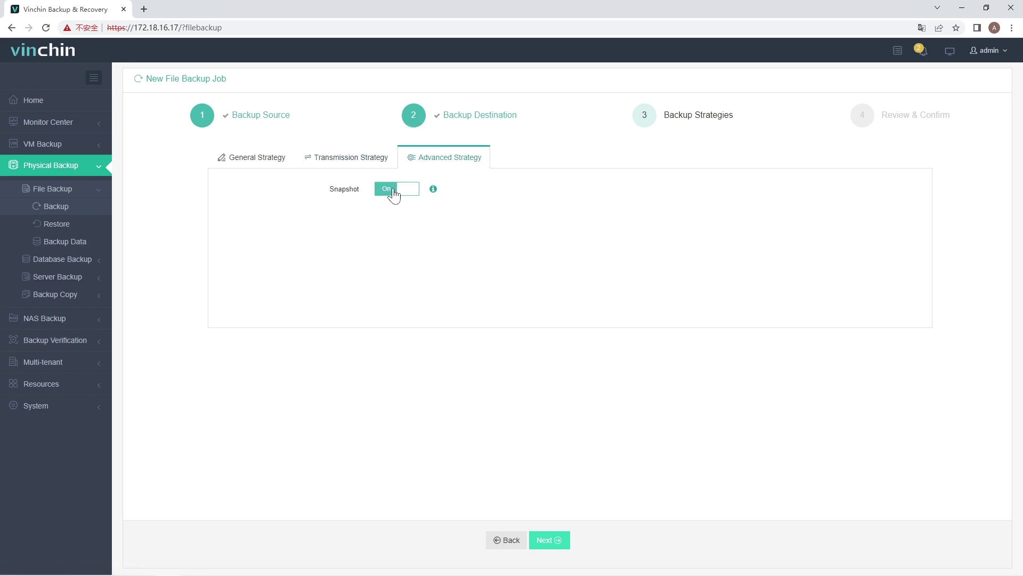
pyautogui.click(393, 193)
# Rename the job to 'test job' on Review & Confirm and submit it
pyautogui.click(552, 543)
pyautogui.moveTo(417, 154); pyautogui.dragTo(362, 154)
pyautogui.write('test job')
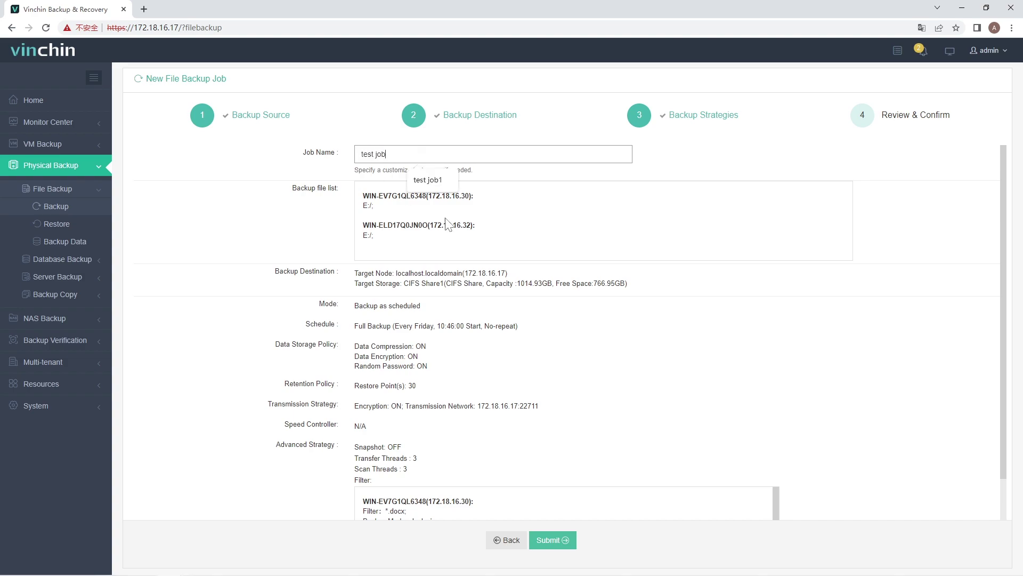
pyautogui.click(522, 182)
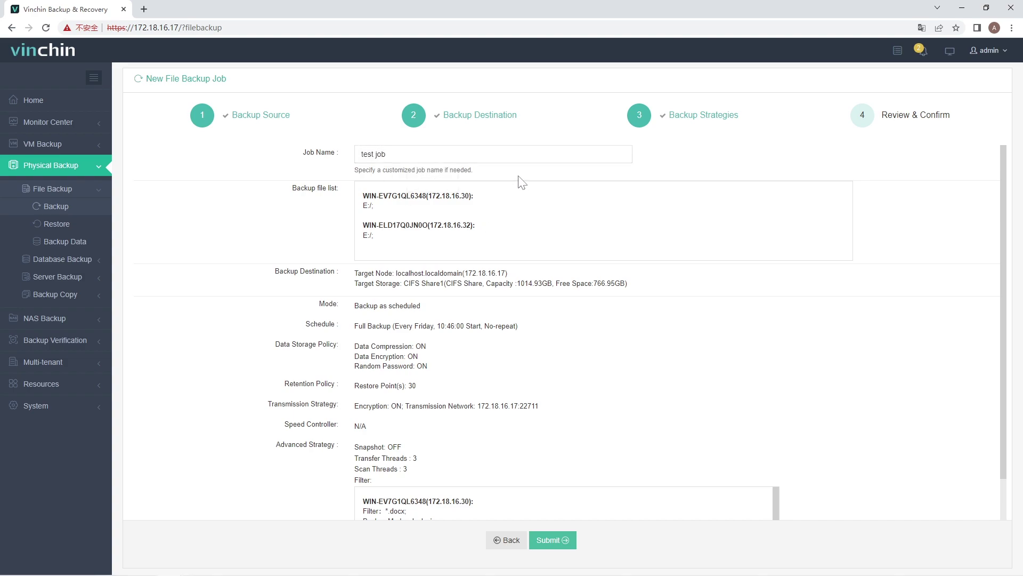
pyautogui.click(552, 540)
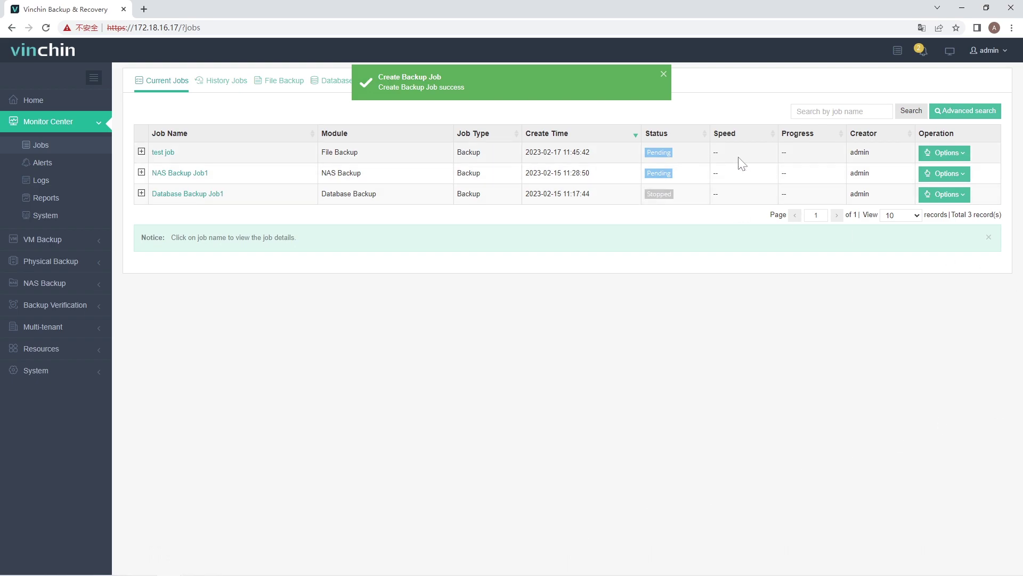
# Run Start Full on 'test job' and open its Job Details showing status Starting
pyautogui.click(933, 154)
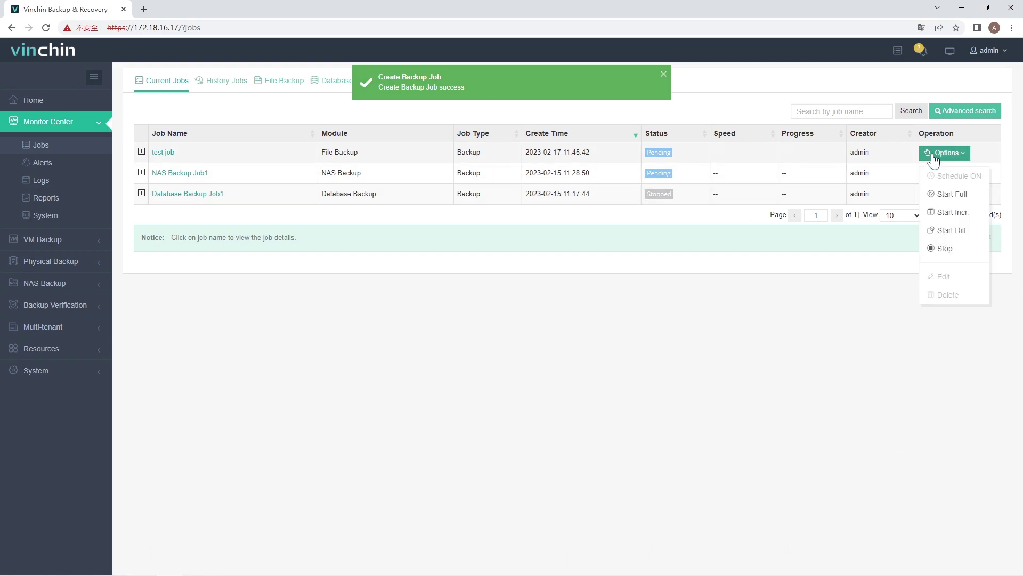
pyautogui.click(947, 195)
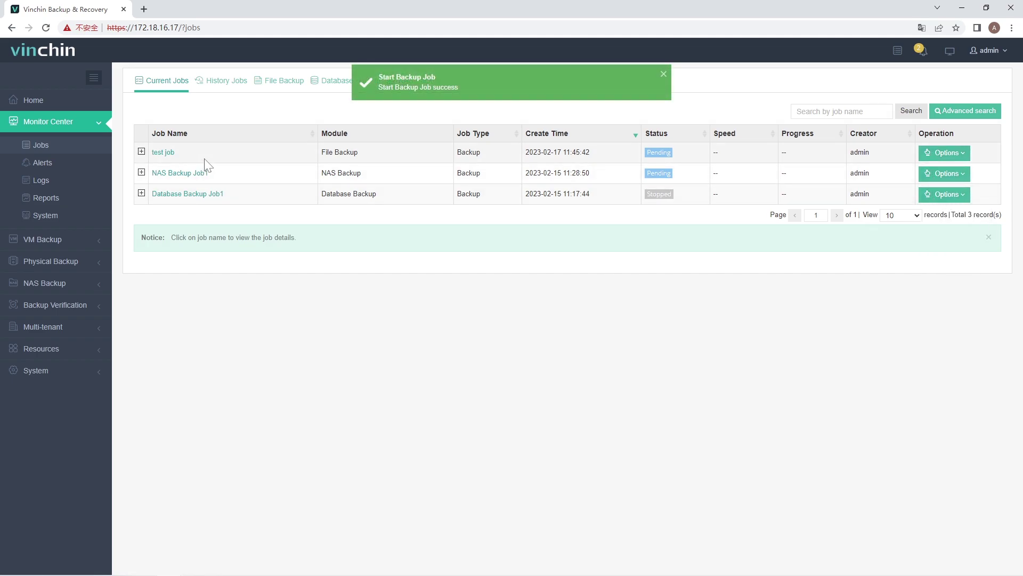
pyautogui.click(164, 154)
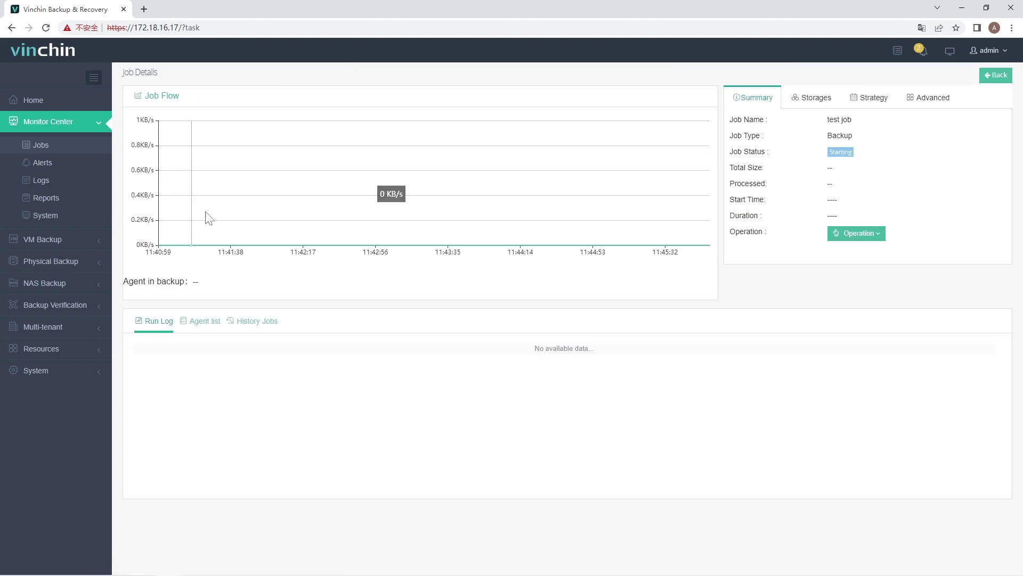